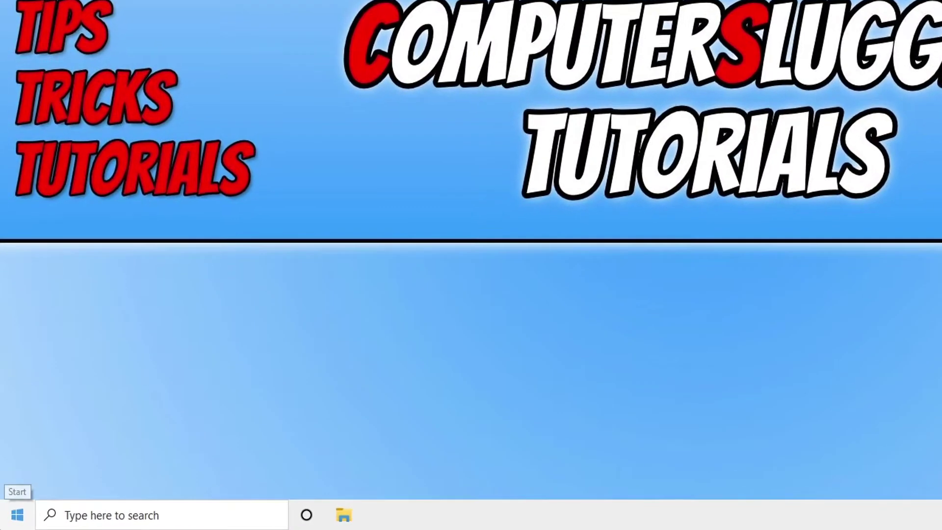
Step: Run Check for updates in Update & Security, confirm the PC is up to date, then close Settings
right_click(4, 528)
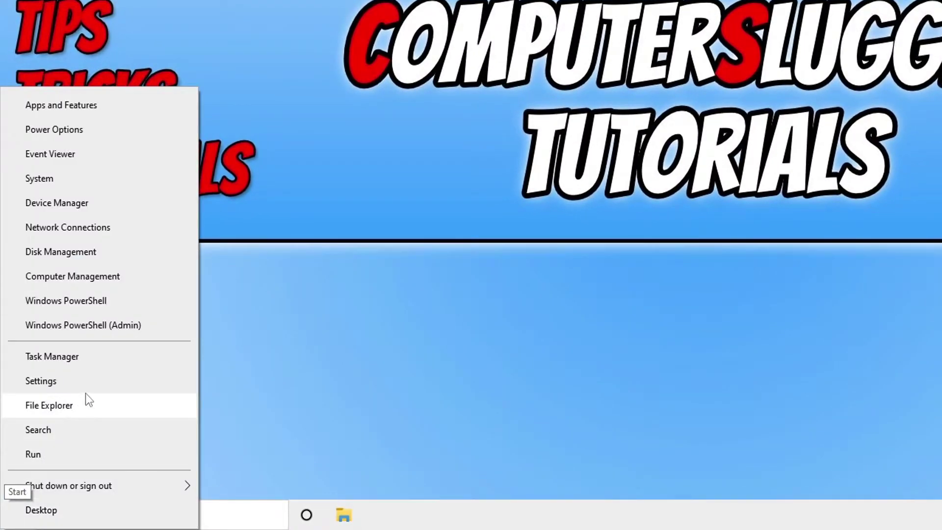
left_click(41, 381)
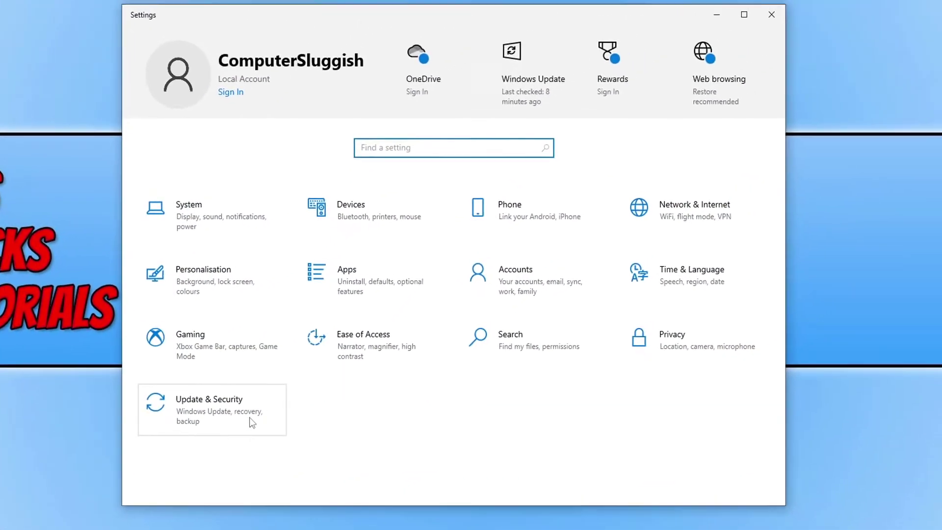
left_click(252, 423)
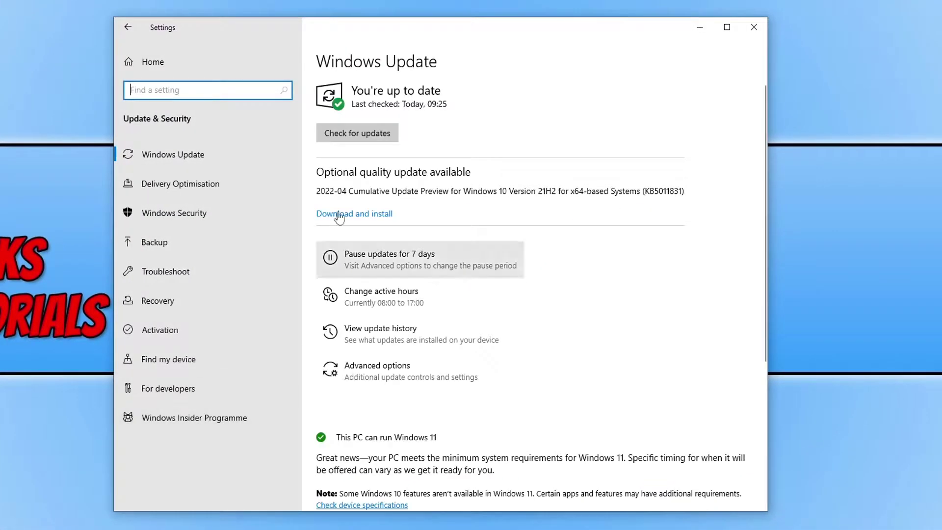
left_click(373, 134)
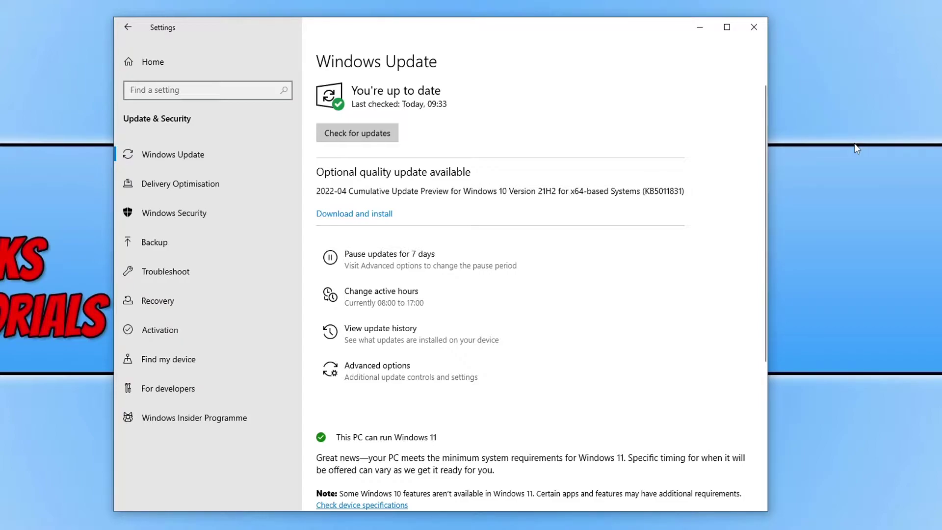
key("super")
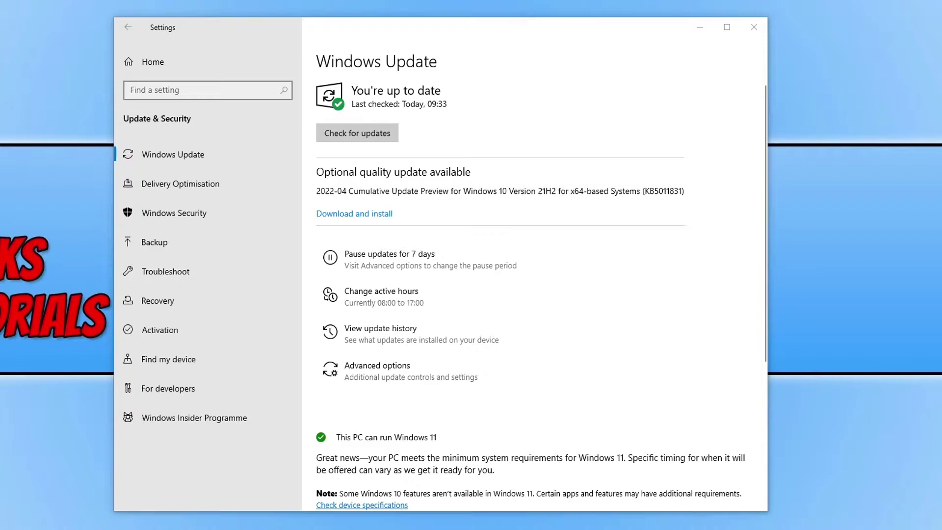
left_click(765, 30)
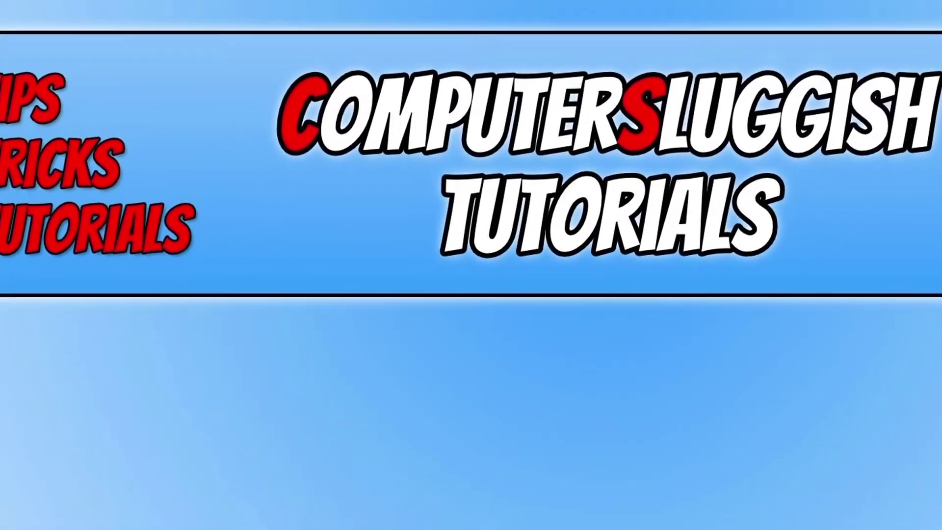
Step: Open Device Manager and expand Display adapters to show the NVIDIA GeForce GTX 1660 SUPER
key("super+x")
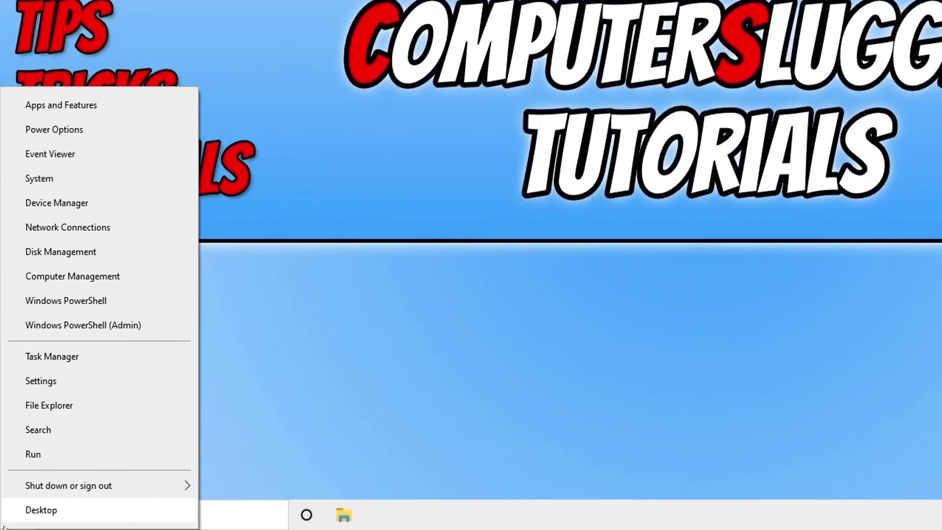
left_click(128, 206)
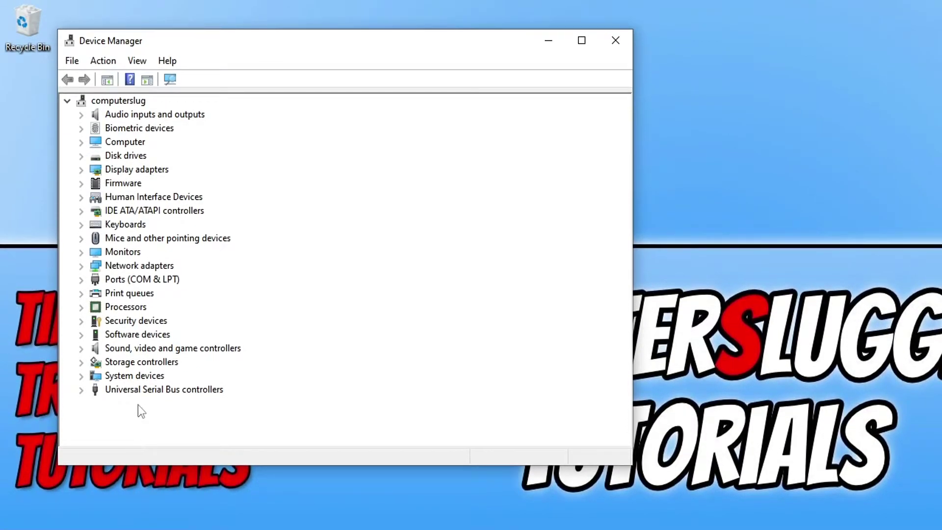
left_click(81, 170)
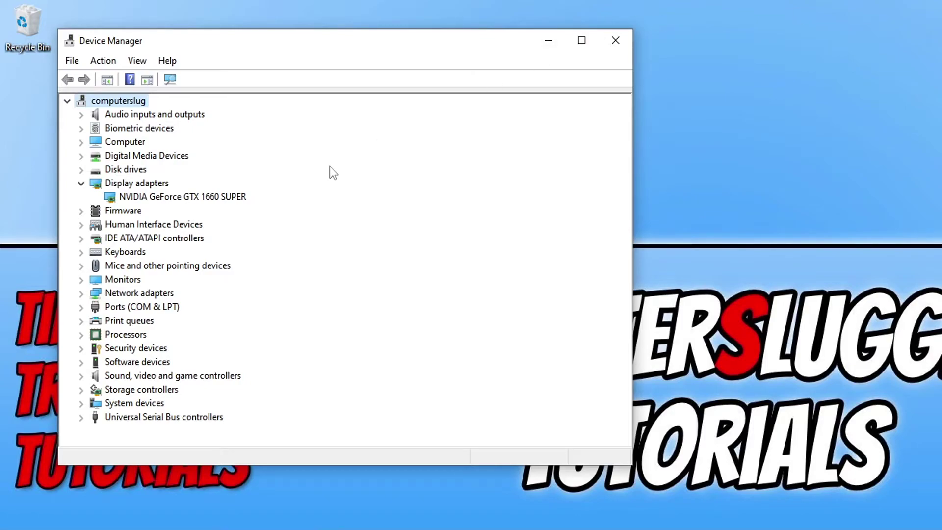
Step: Uninstall the NVIDIA GeForce GTX 1660 SUPER, also deleting its driver software
right_click(216, 196)
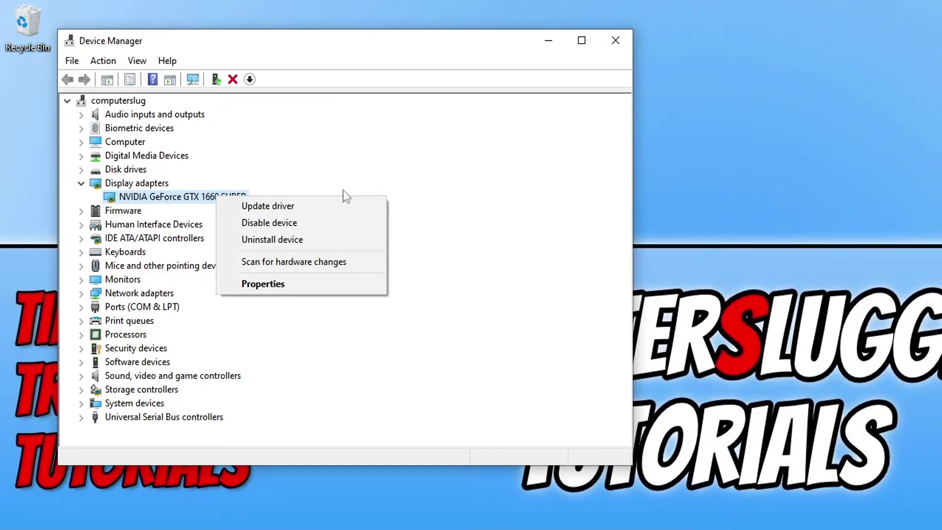
left_click(337, 245)
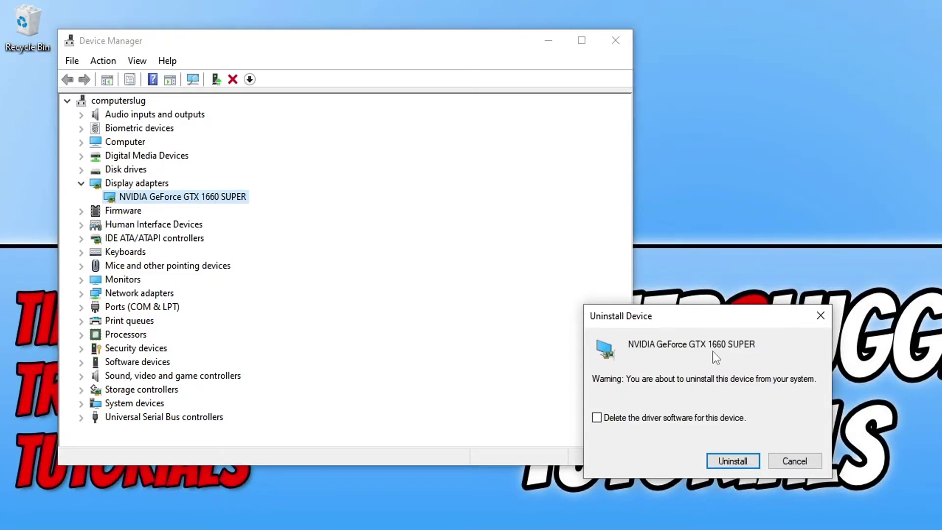
left_click(661, 419)
left_click(724, 463)
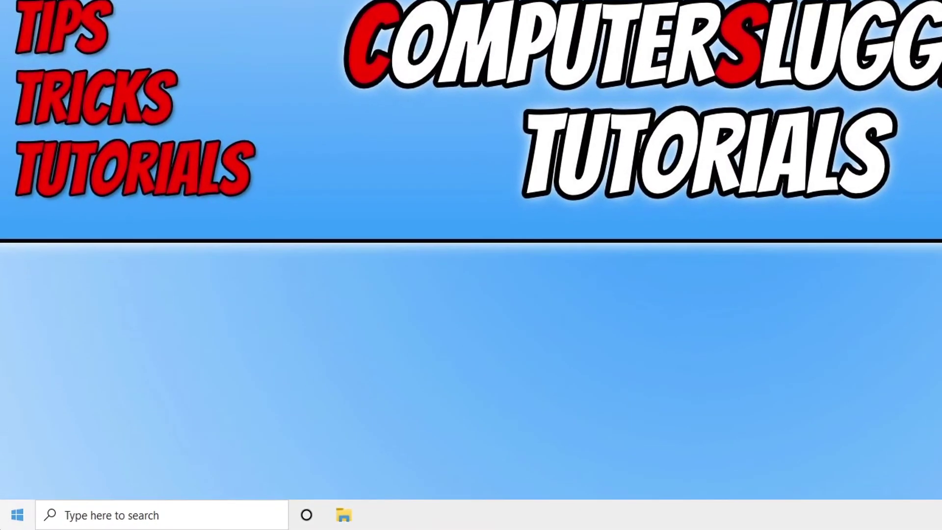
Step: Launch System Configuration by searching for msconfig
key("super")
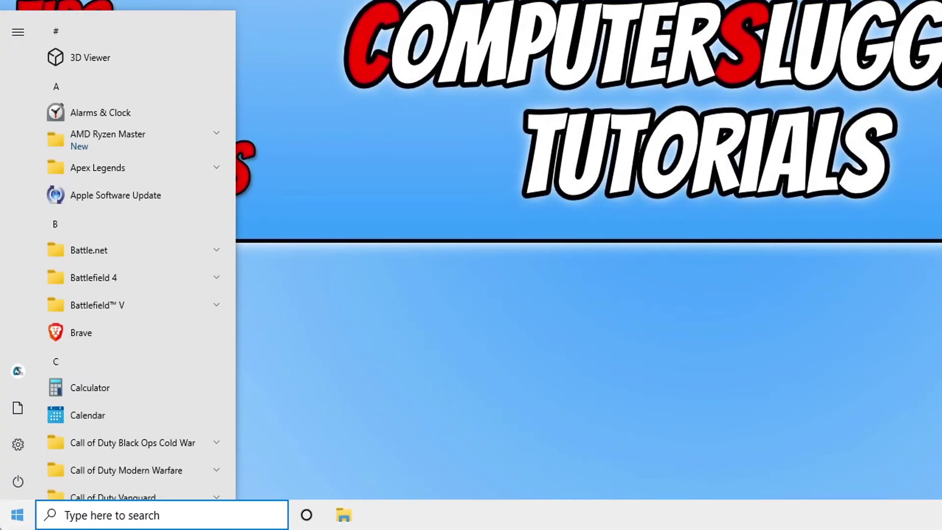
type("sconfig")
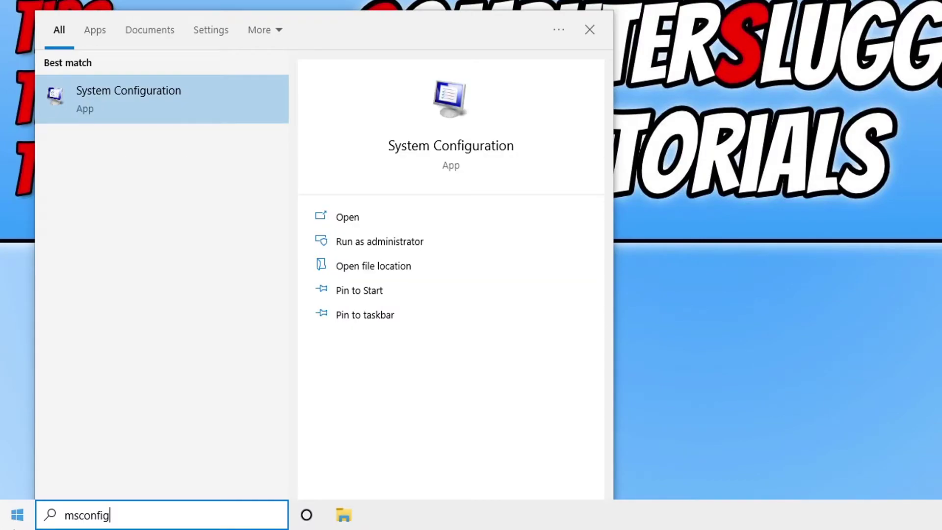
left_click(115, 105)
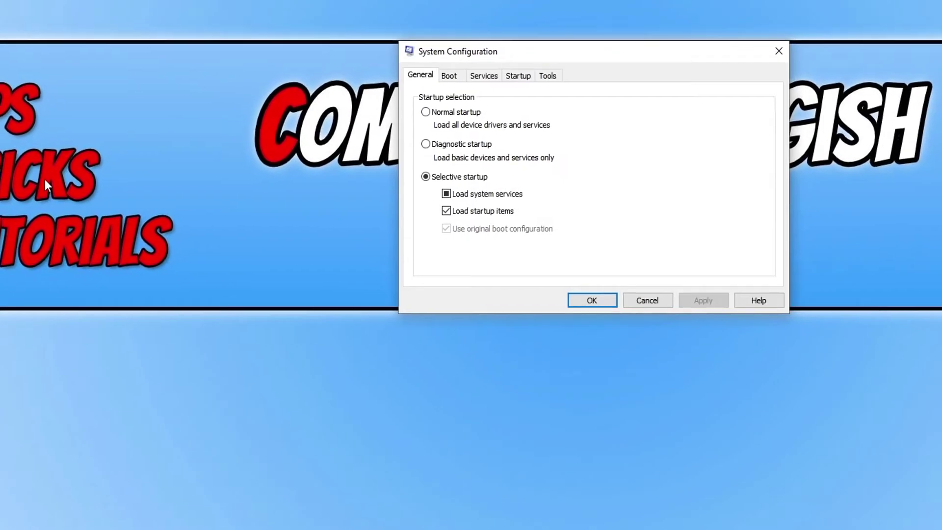
Step: On the Services tab, tick Hide all Microsoft services and review the remaining third-party list
left_click(485, 74)
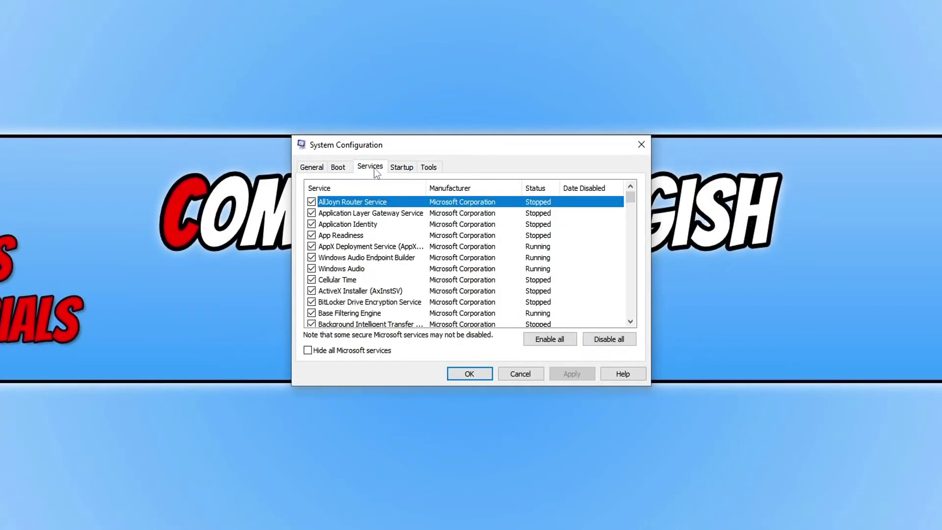
left_click(327, 353)
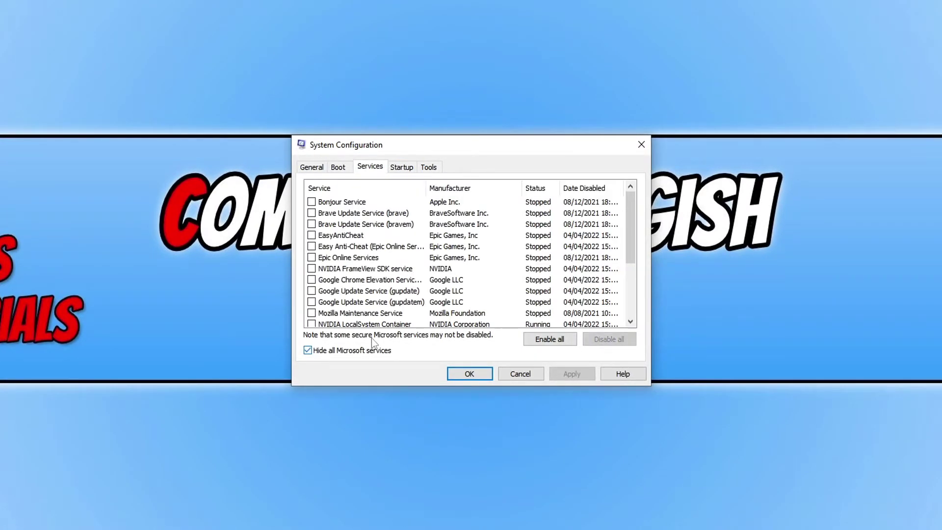
scroll(381, 220, "down", 3)
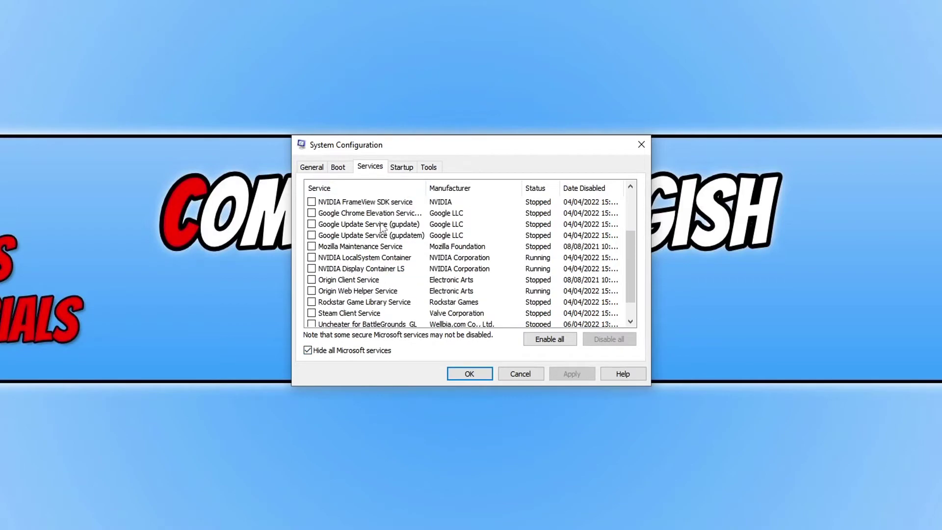
scroll(388, 304, "up", 3)
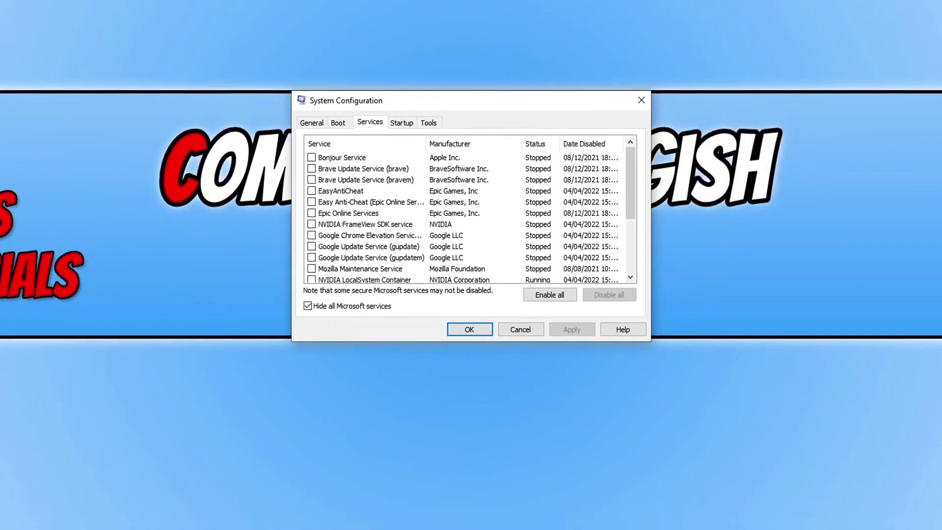
right_click(452, 518)
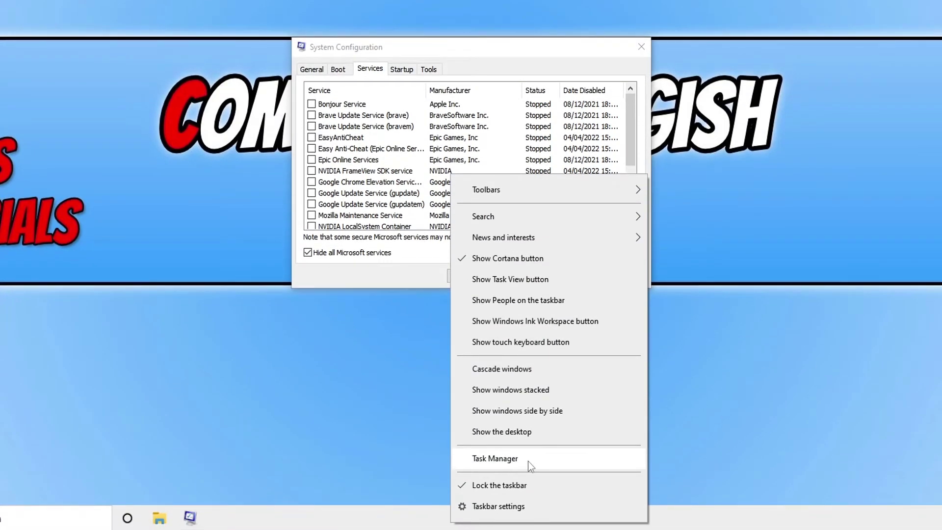
Step: Open Task Manager and view its Startup programs list
left_click(529, 462)
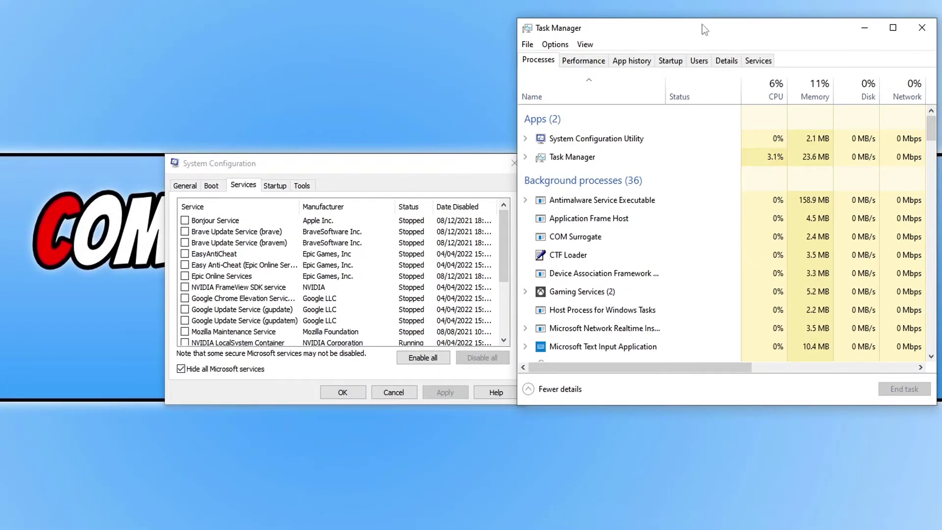
left_click_drag(705, 29, 349, 51)
left_click(320, 84)
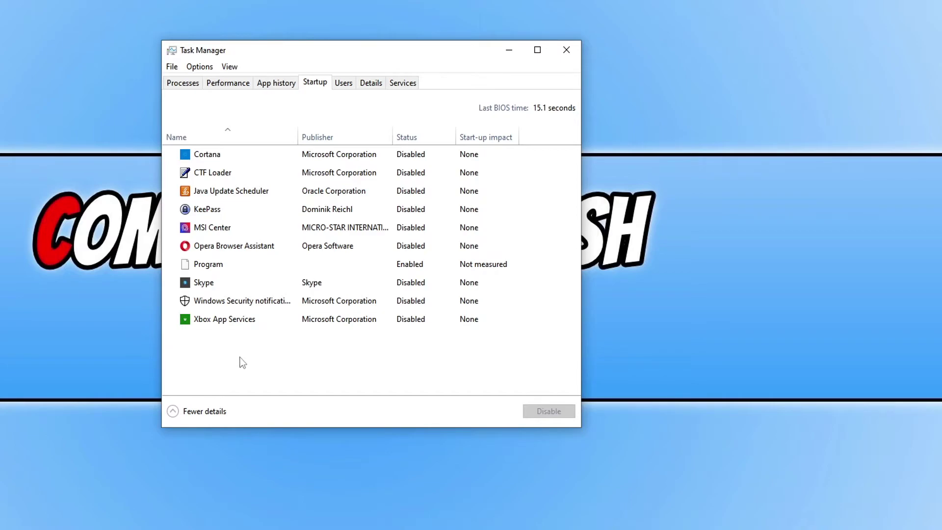
Step: Leave the MSI Center startup entry unchanged, then close Task Manager and System Configuration
right_click(217, 229)
left_click(358, 346)
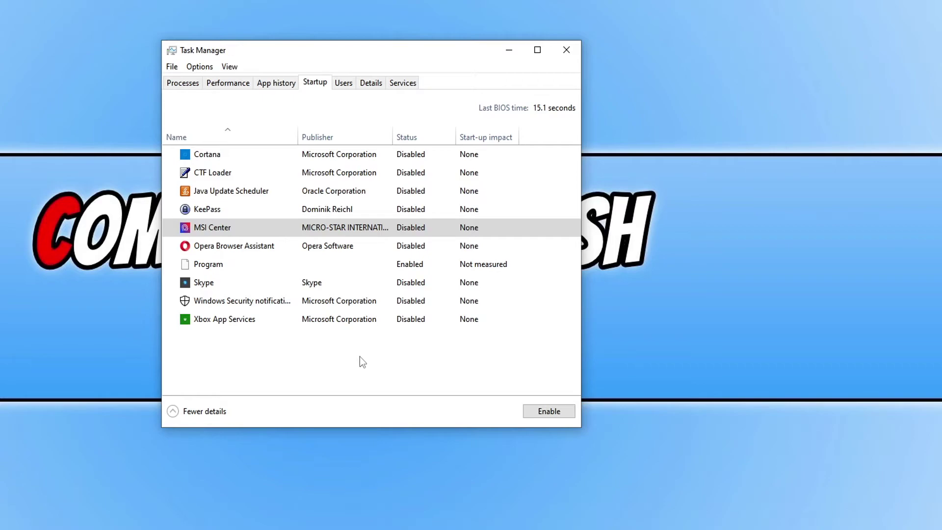
left_click(566, 51)
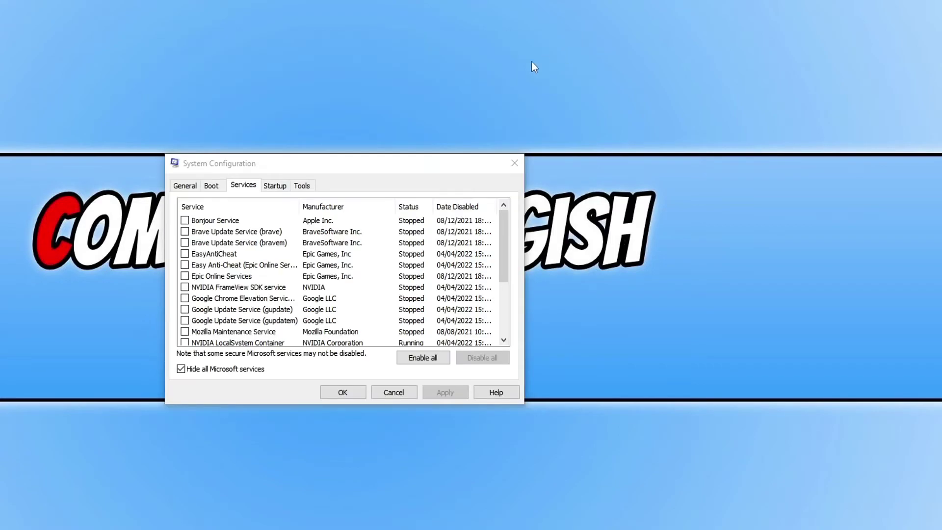
left_click(515, 162)
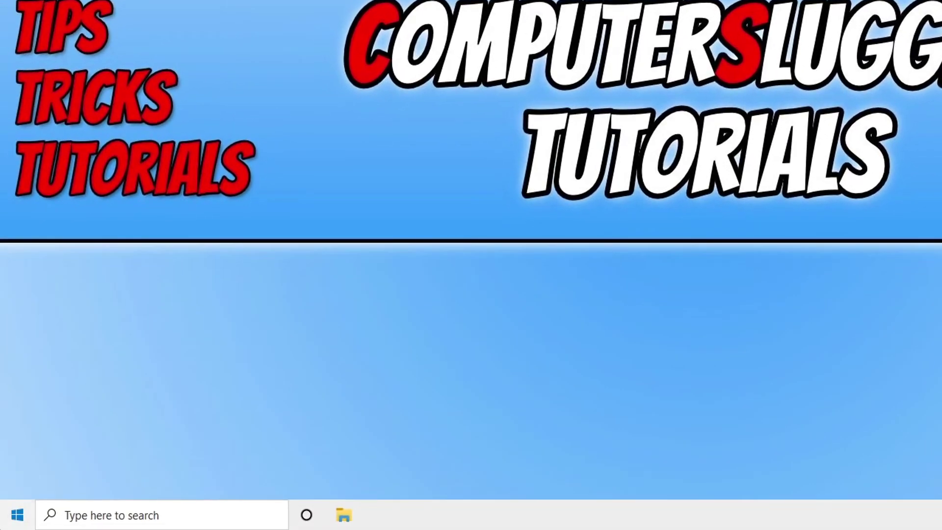
left_click(17, 515)
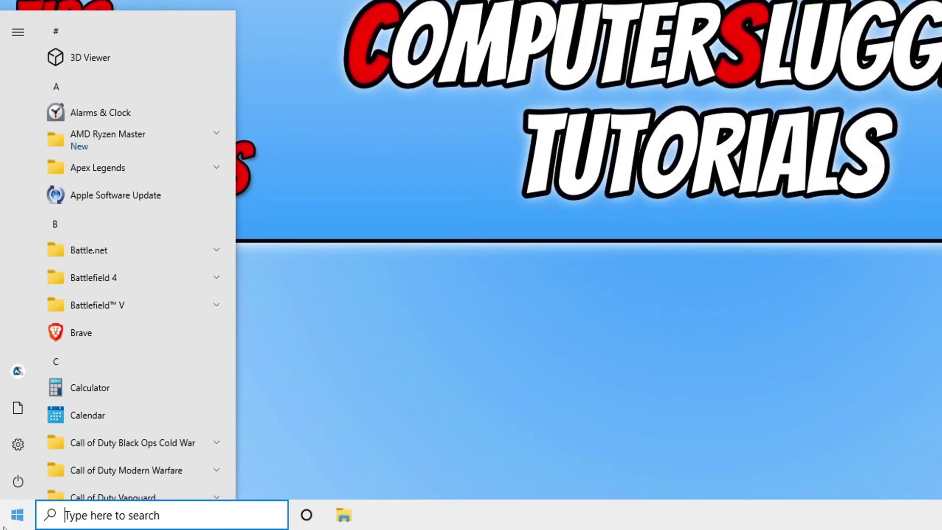
type("power")
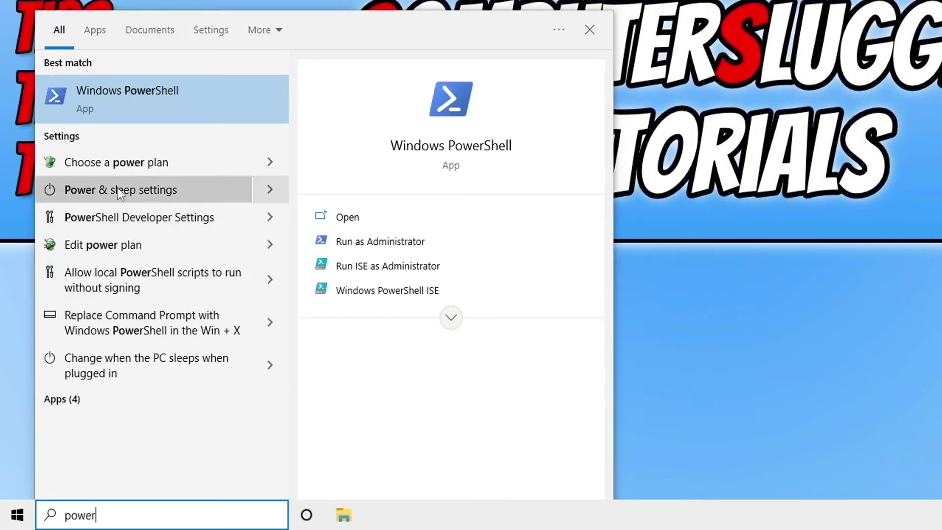
left_click(130, 169)
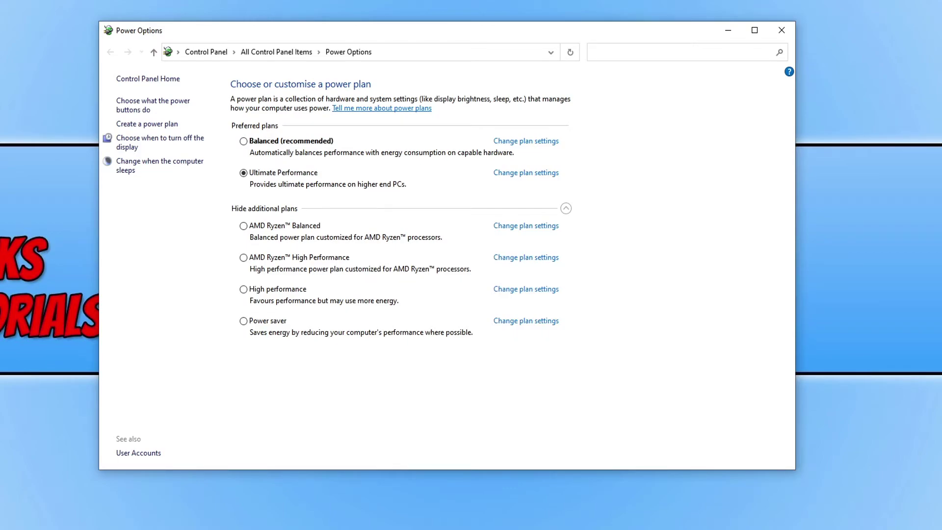
left_click(779, 30)
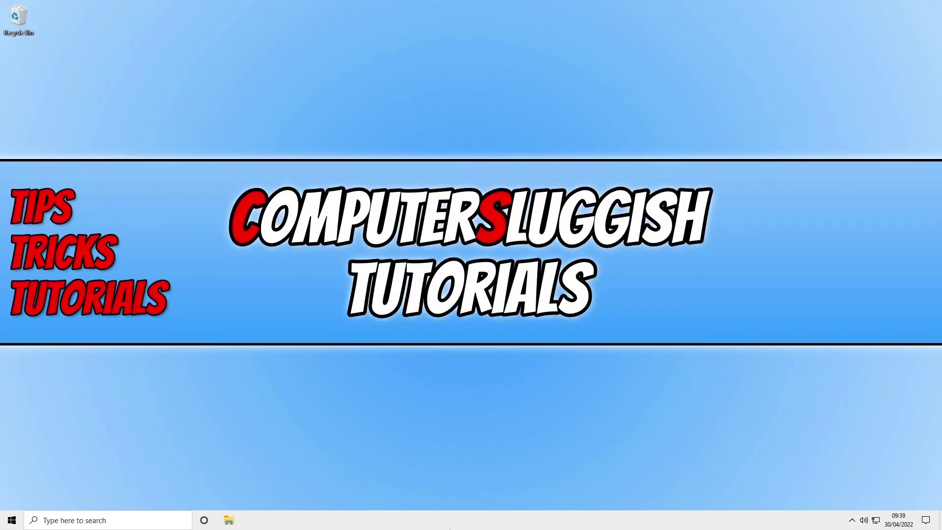
right_click(451, 519)
left_click(481, 479)
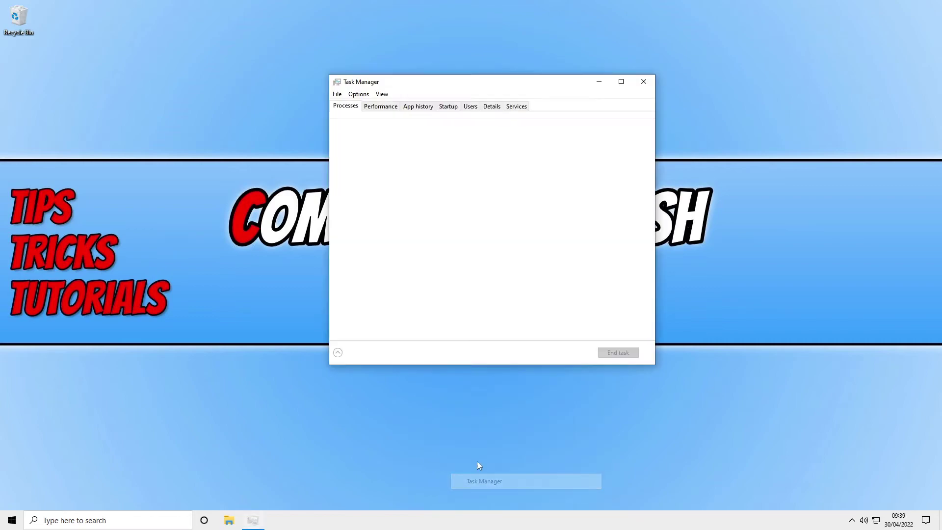
left_click(372, 90)
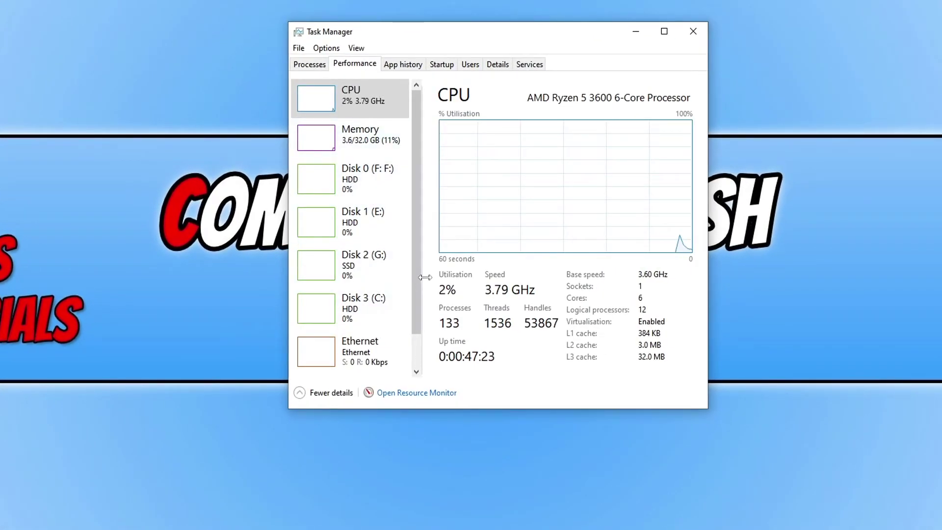
scroll(395, 358, "down", 1)
left_click(394, 357)
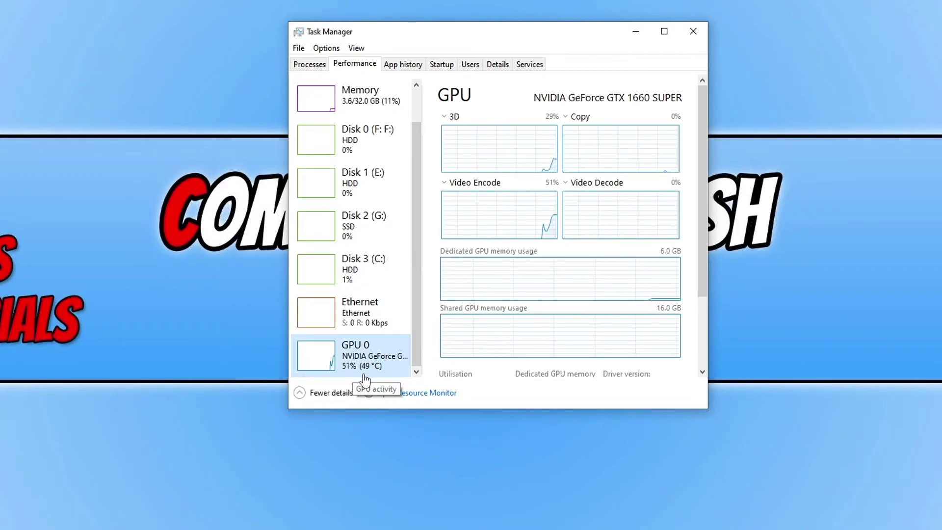
left_click_drag(700, 161, 613, 280)
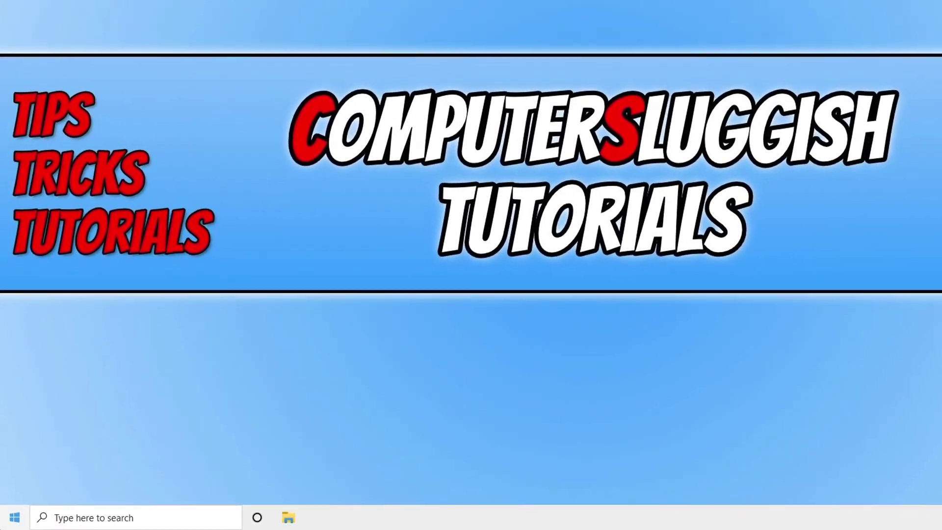
right_click(12, 520)
left_click(36, 388)
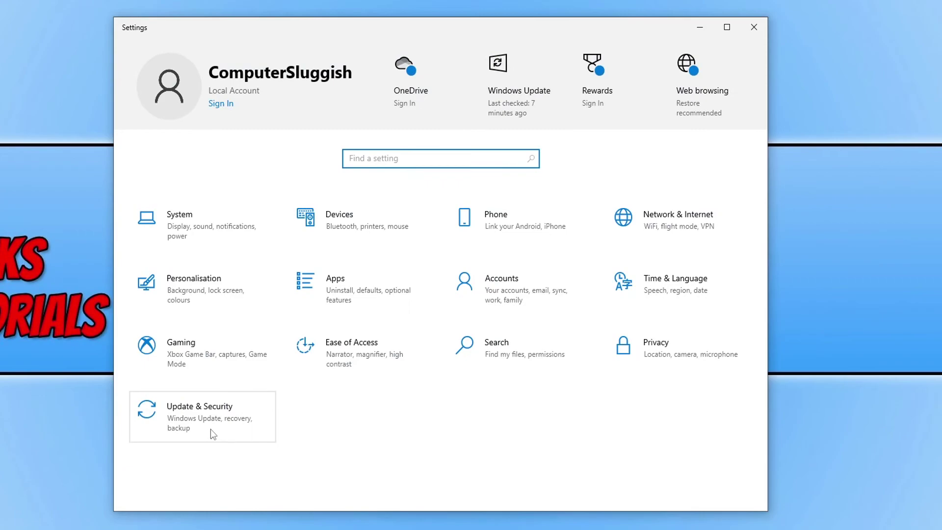
left_click(334, 339)
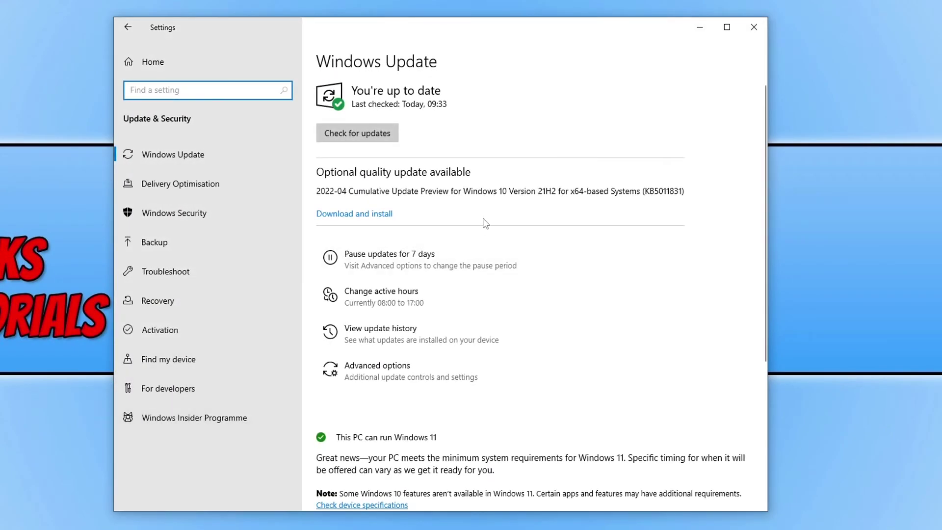
left_click(452, 334)
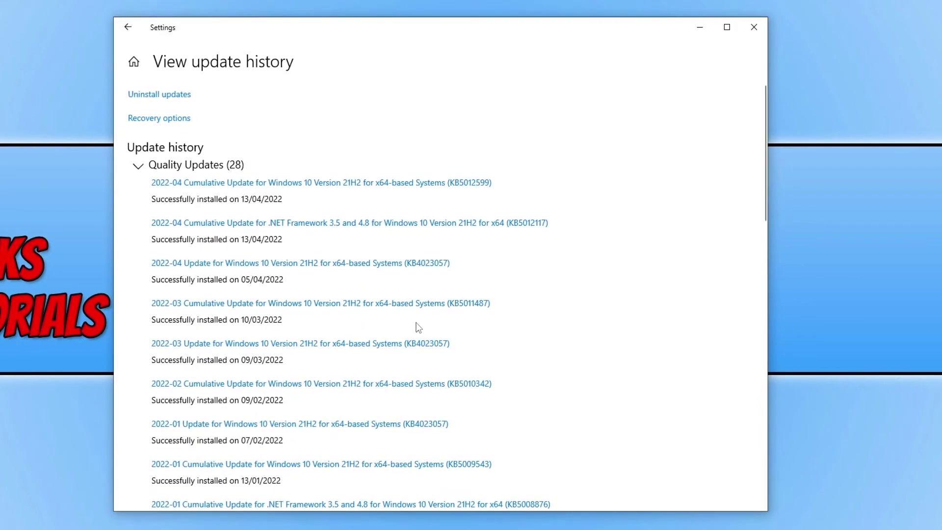
left_click(175, 96)
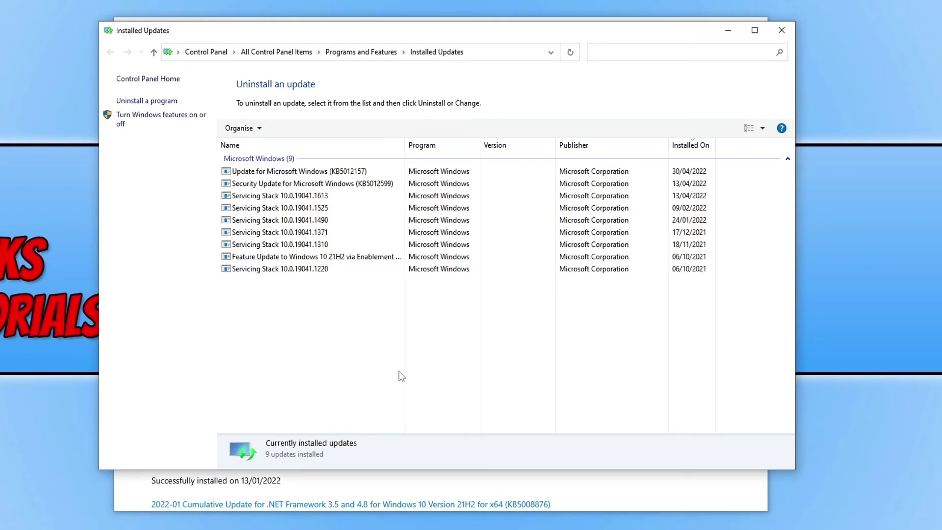
key("Down")
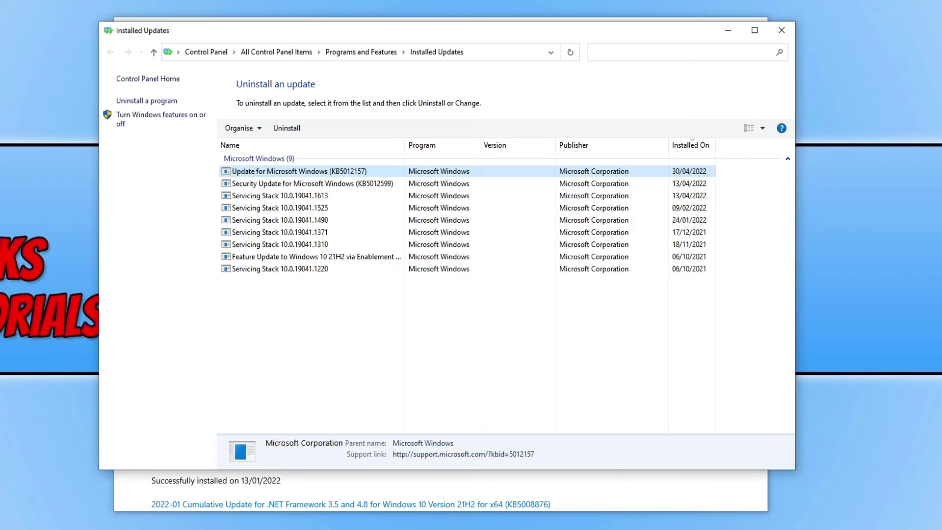
left_click(782, 30)
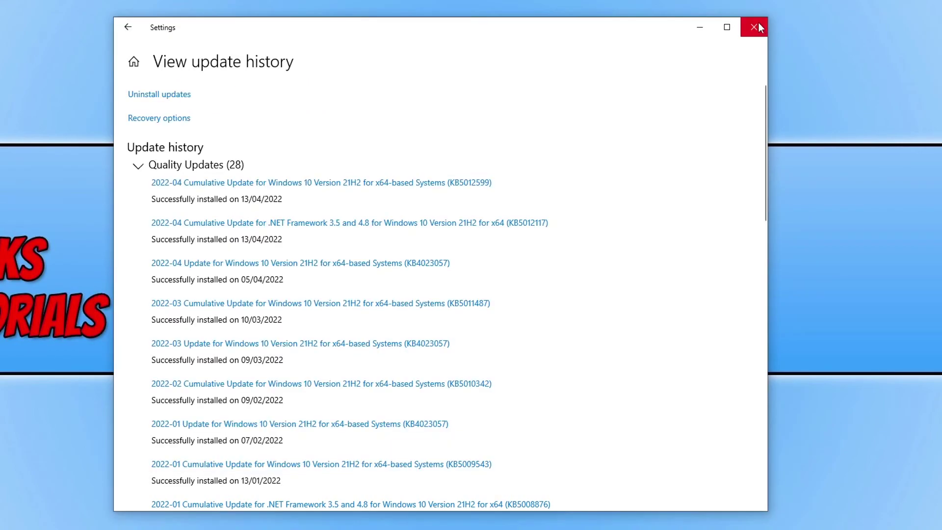
left_click(754, 27)
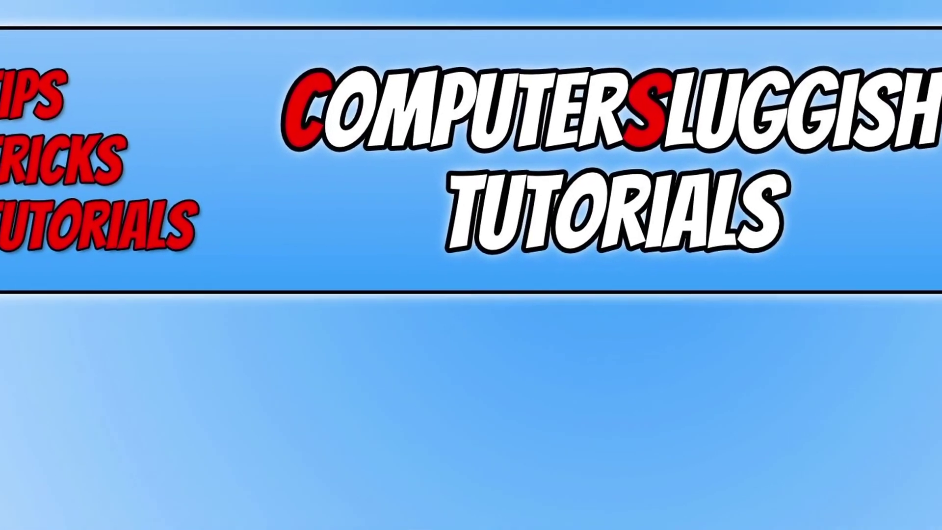
Step: Start Reset this PC from Update & Security > Recovery to reach Keep my files or Remove everything
right_click(17, 515)
left_click(69, 373)
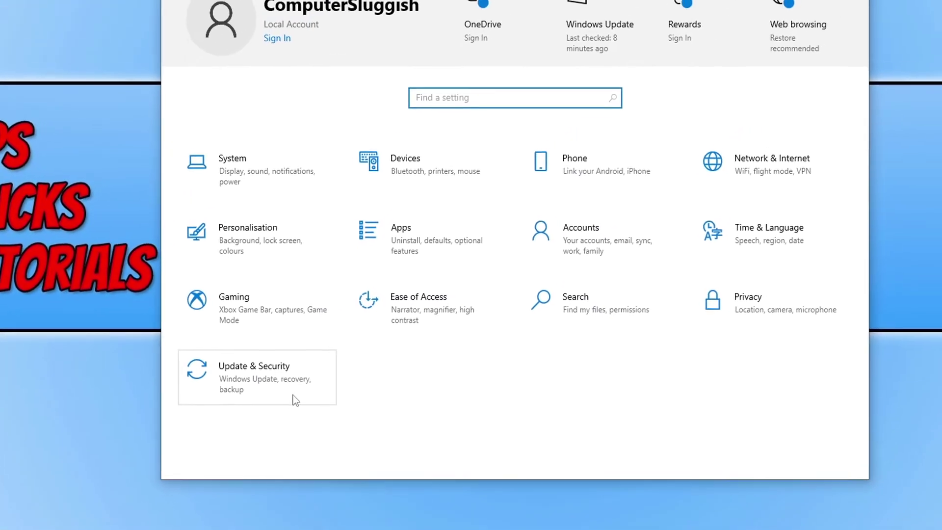
left_click(290, 388)
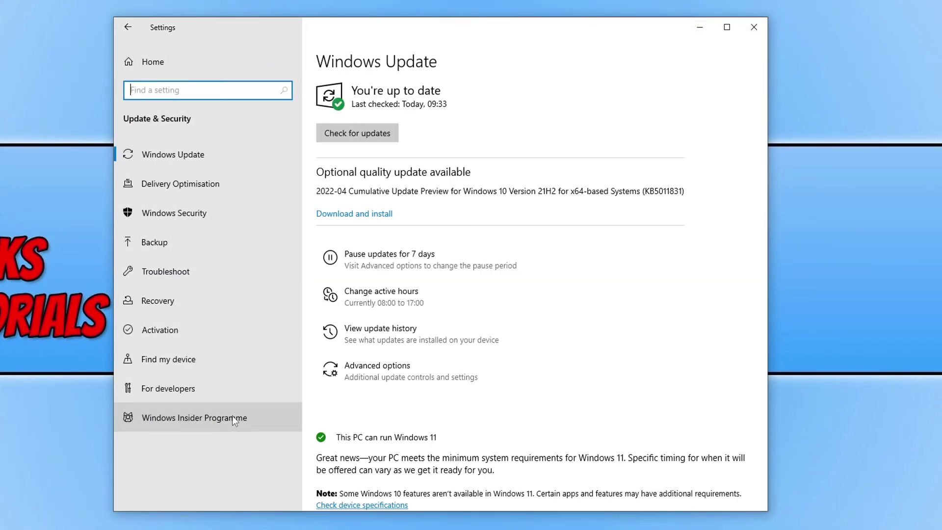
left_click(225, 303)
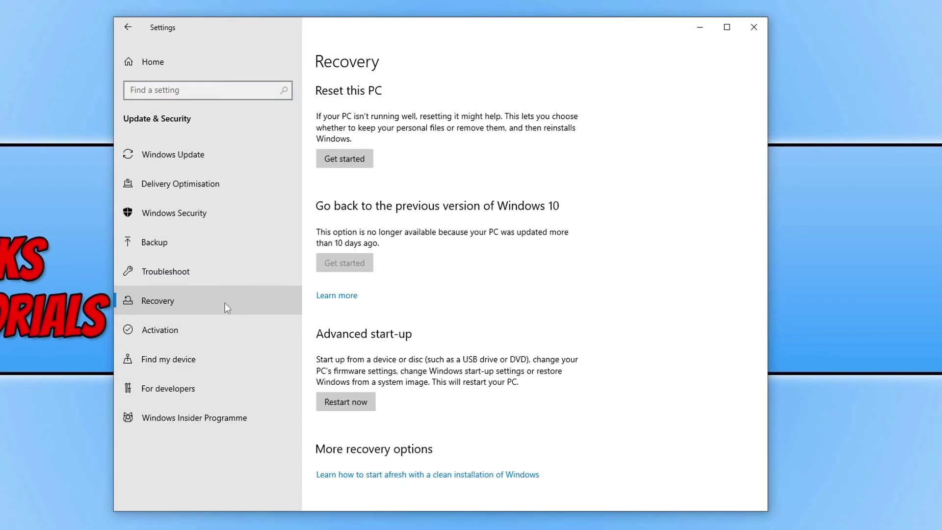
left_click(363, 160)
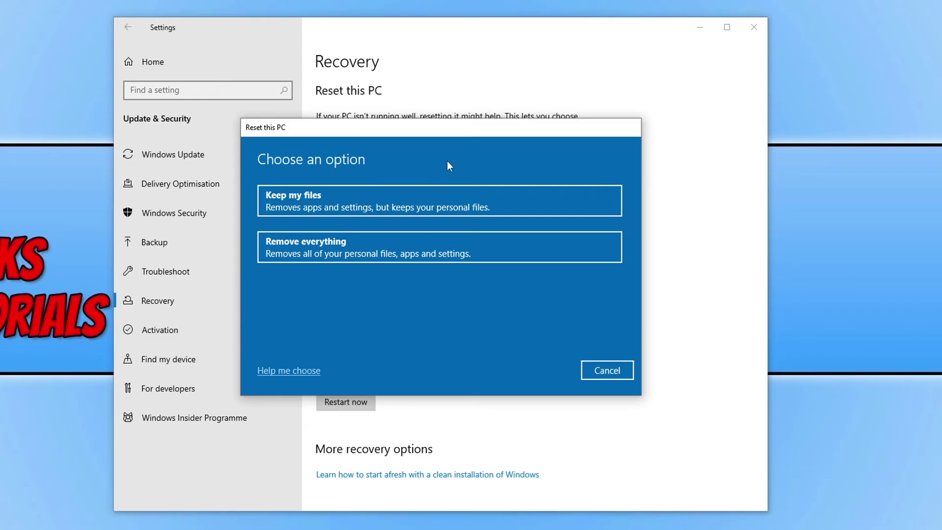
left_click(384, 211)
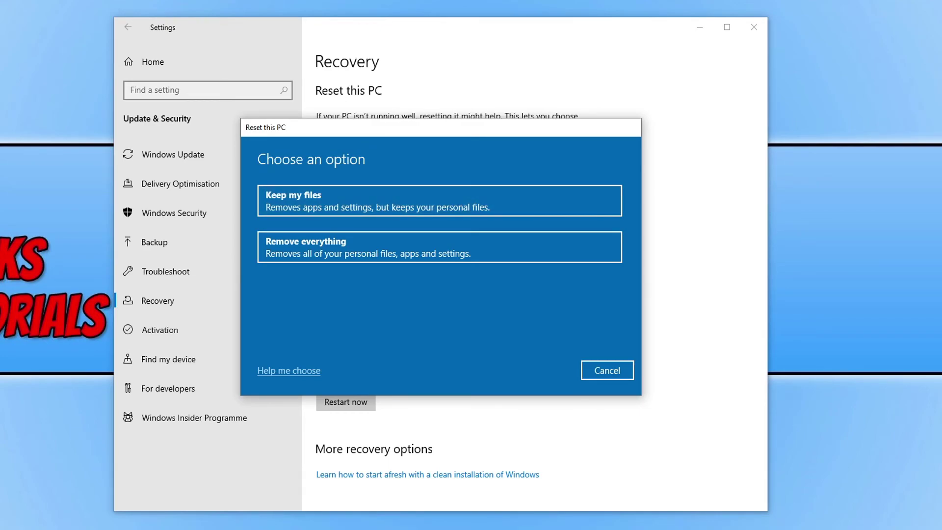